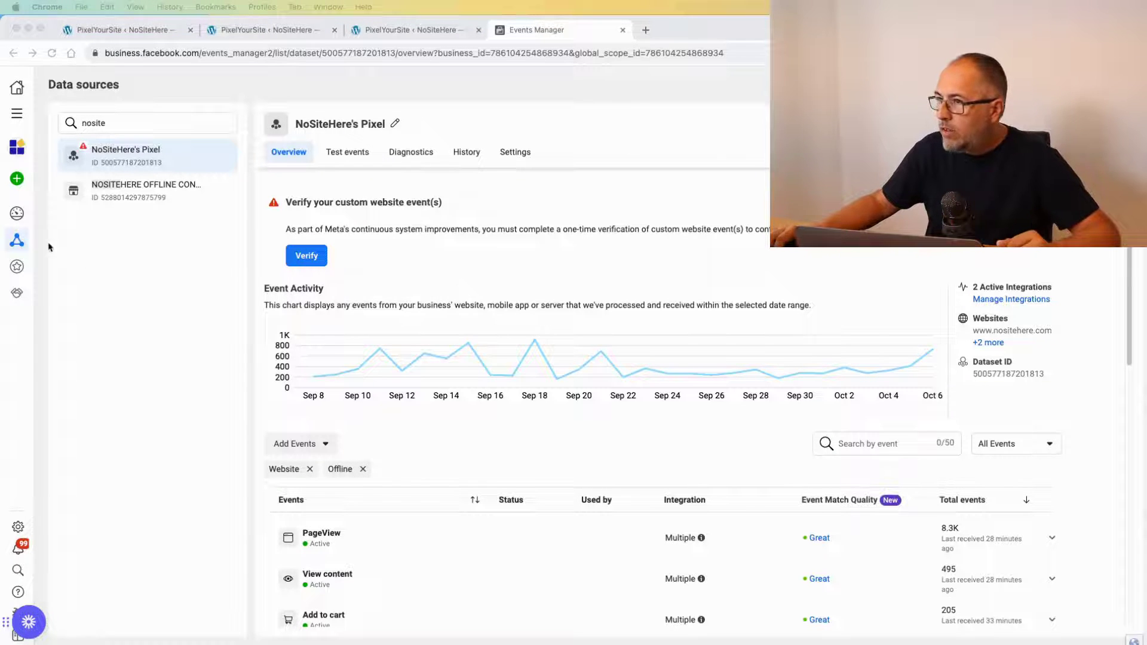
Verify the TimeOnPage custom event from its warning popover in the events list.
left_click(63, 248)
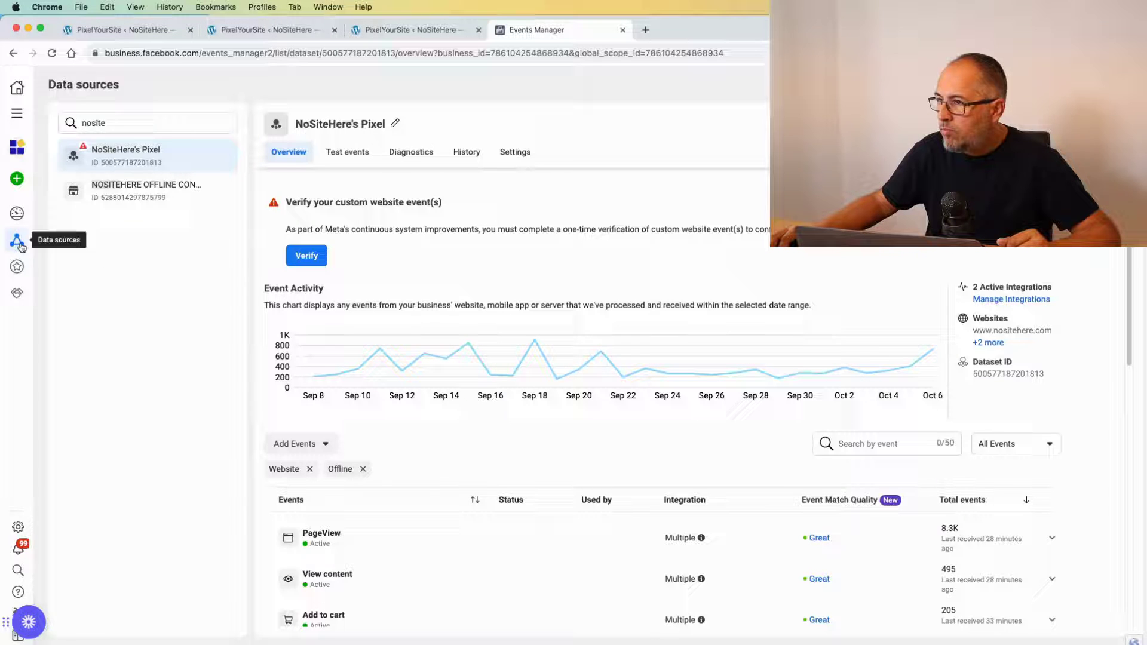
mouse_move(19, 245)
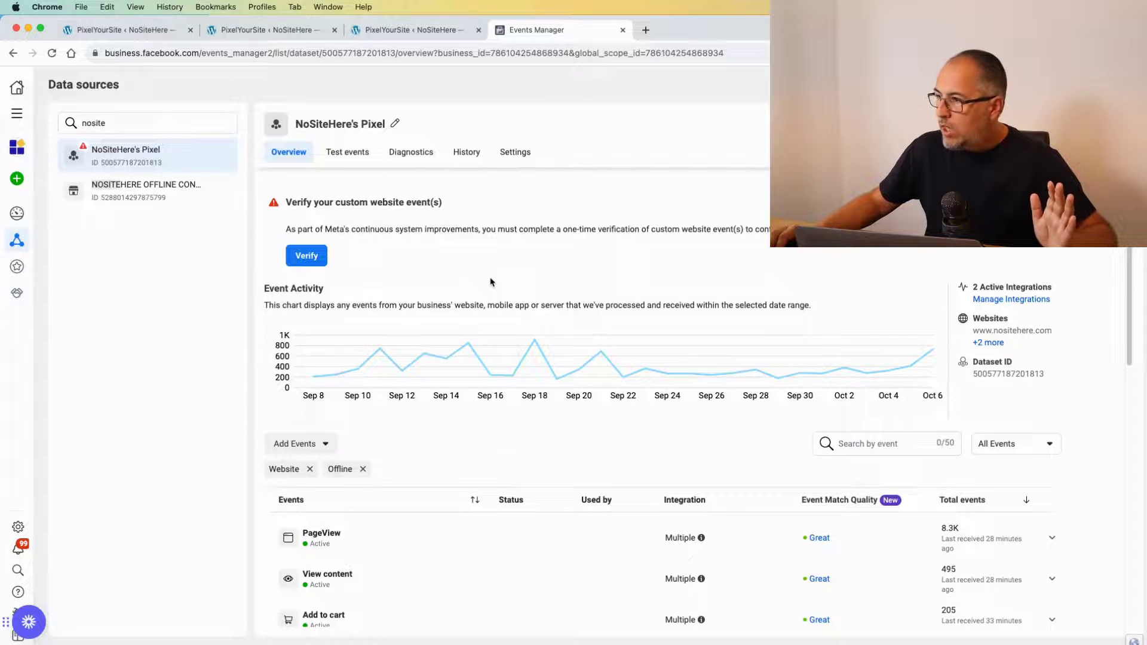
scroll(490, 282, "down", 10)
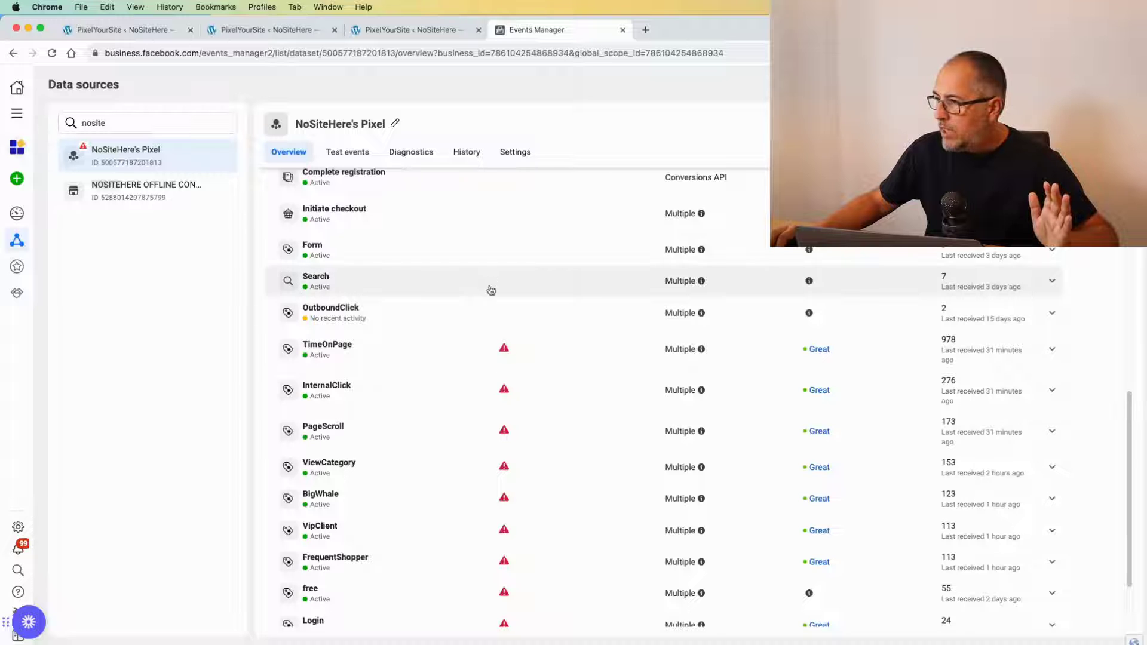
mouse_move(504, 352)
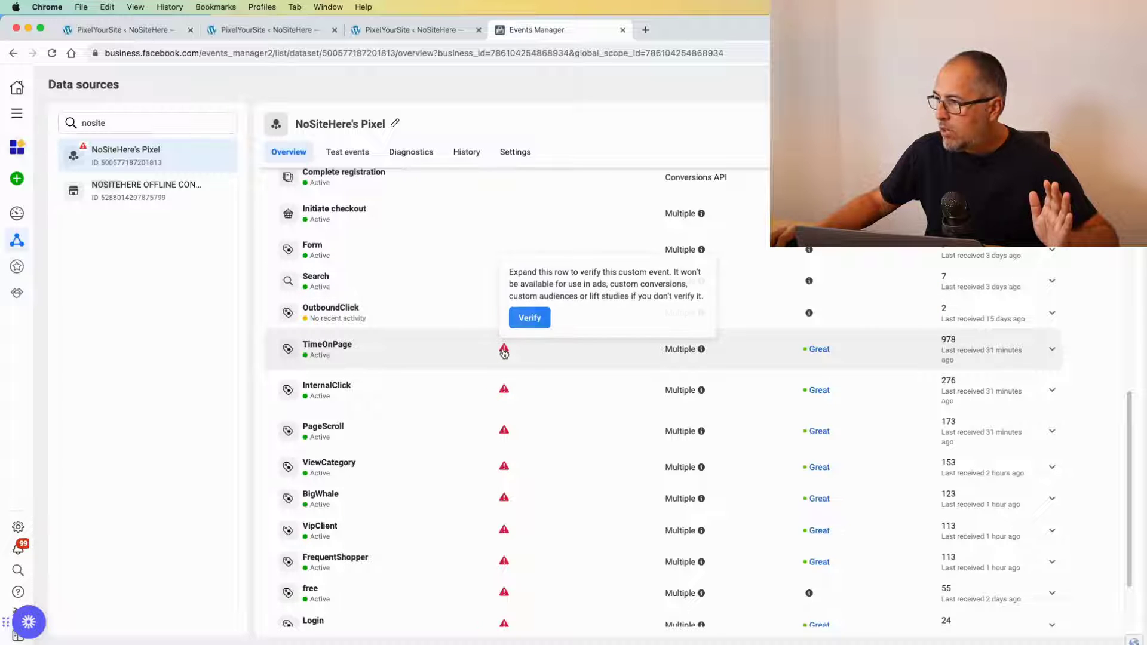
left_click(528, 319)
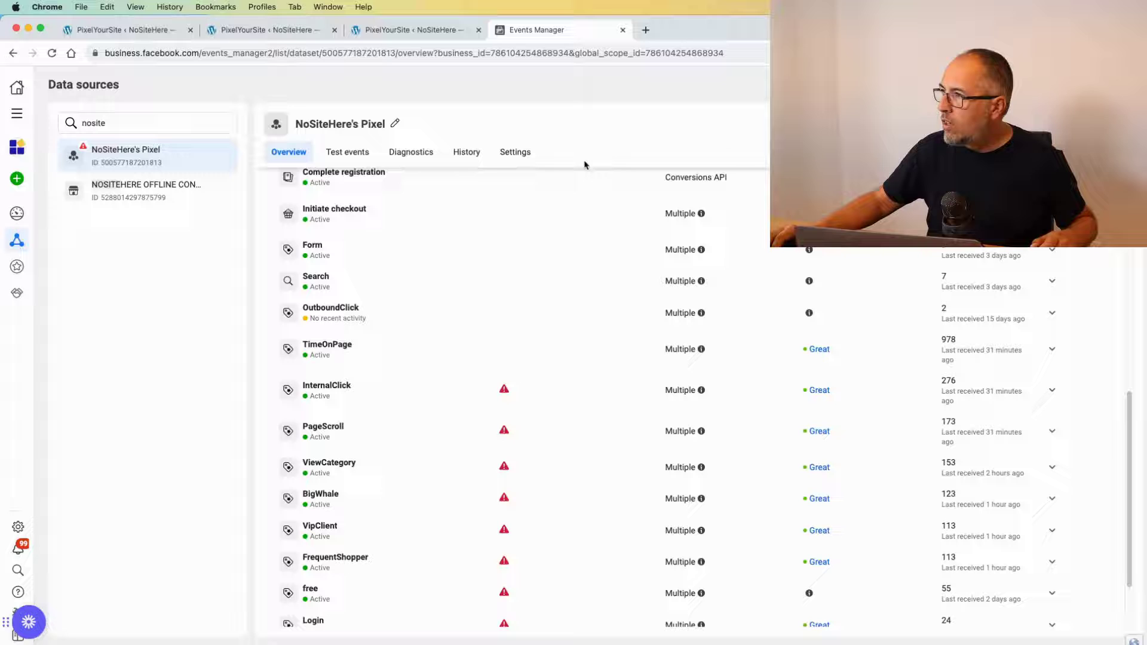
Open the MyCustomEvent on blog event and check its Facebook event type, keeping CustomEvent.
left_click(273, 34)
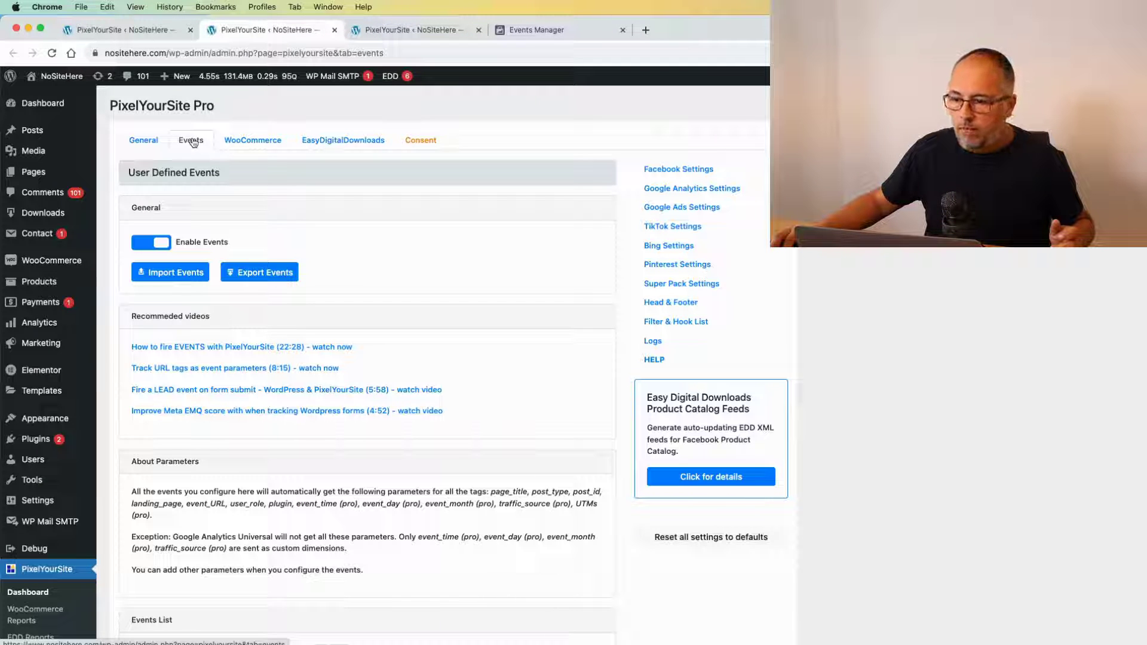
scroll(168, 539, "down", 3)
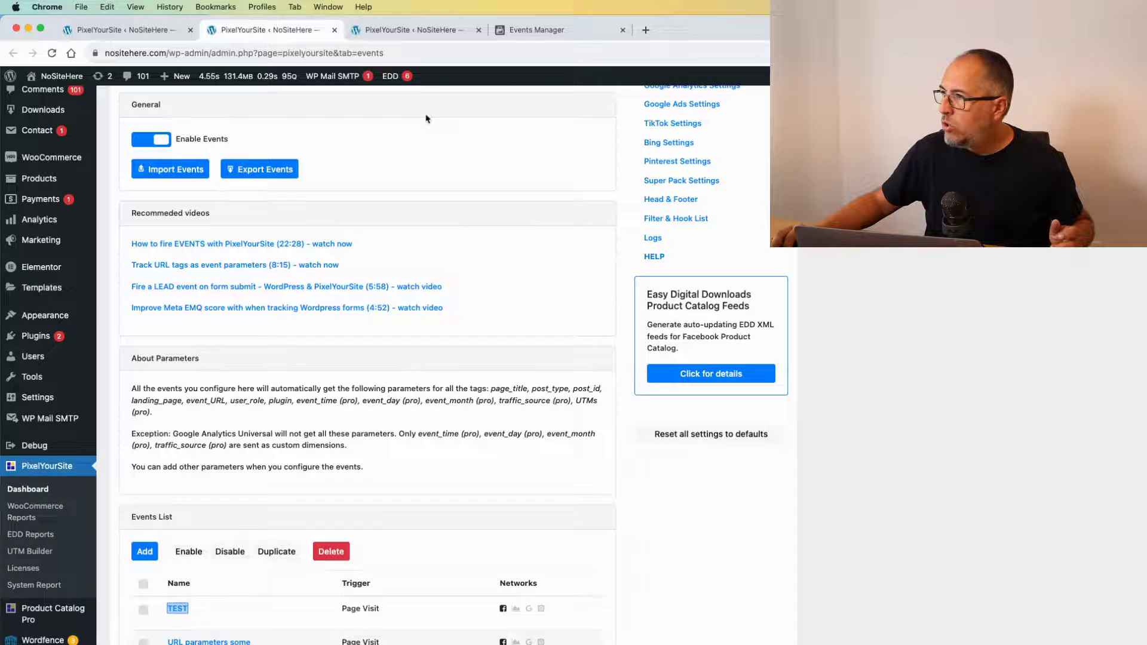
left_click(429, 31)
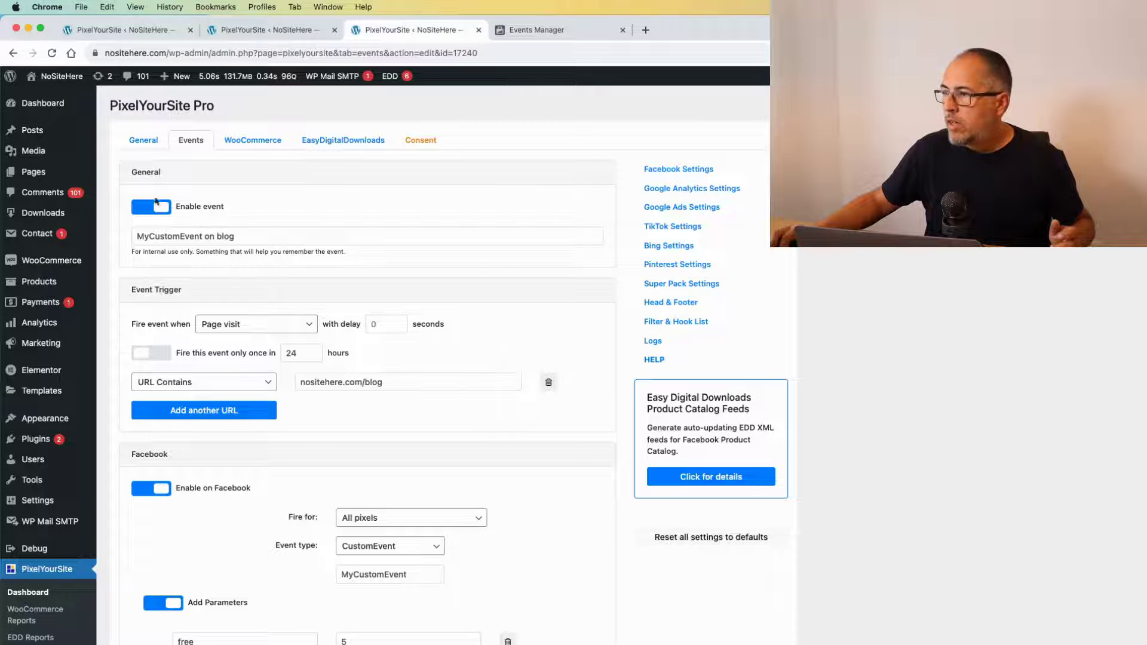
scroll(378, 472, "down", 6)
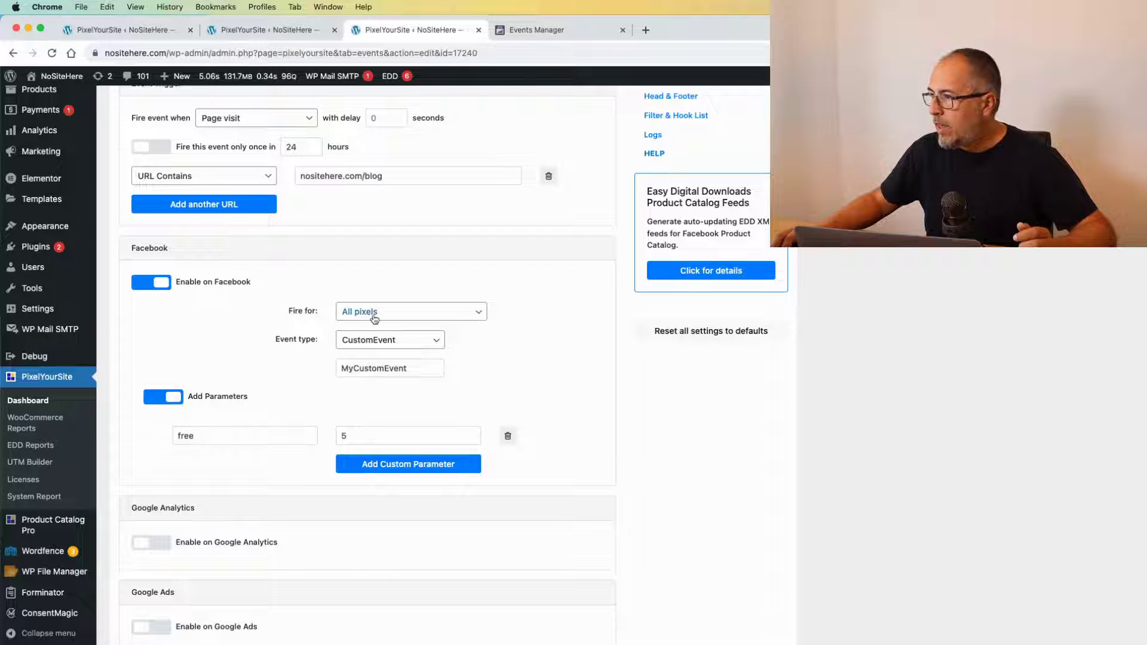
left_click(411, 344)
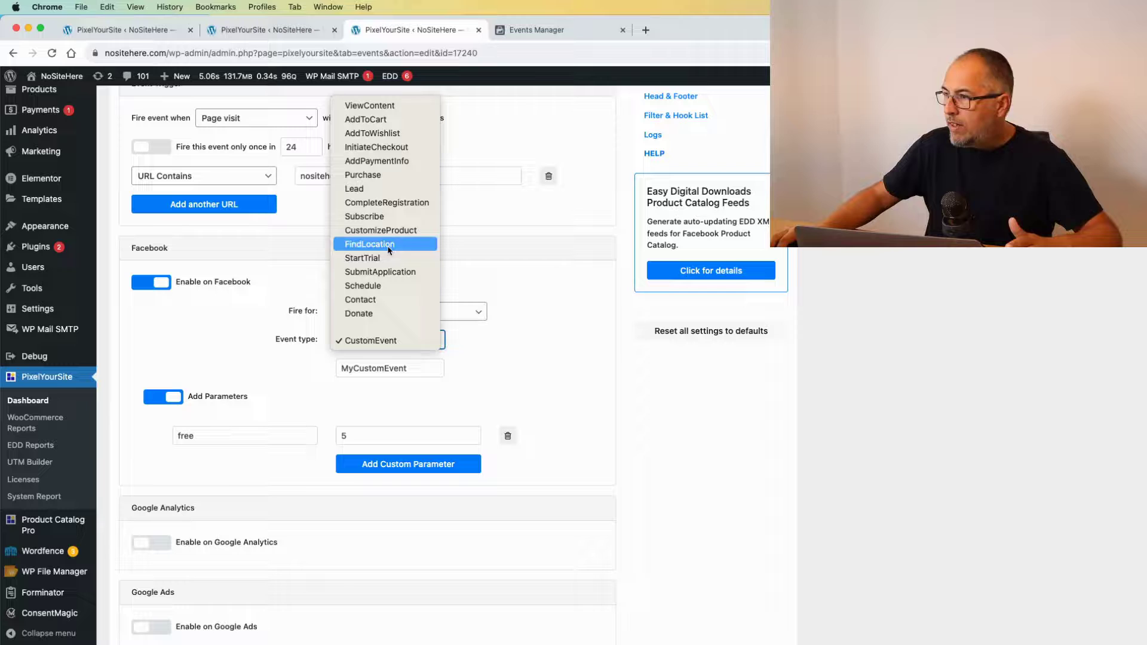
left_click(385, 343)
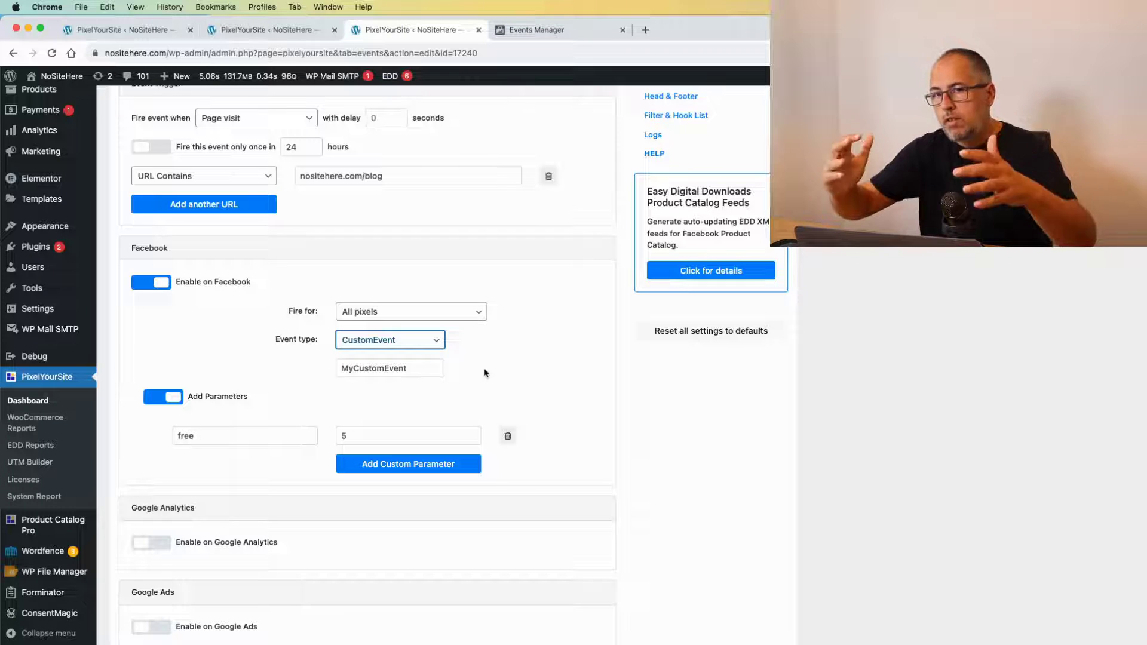
Expand the InternalClick event row and verify it from its warning tooltip.
left_click(548, 33)
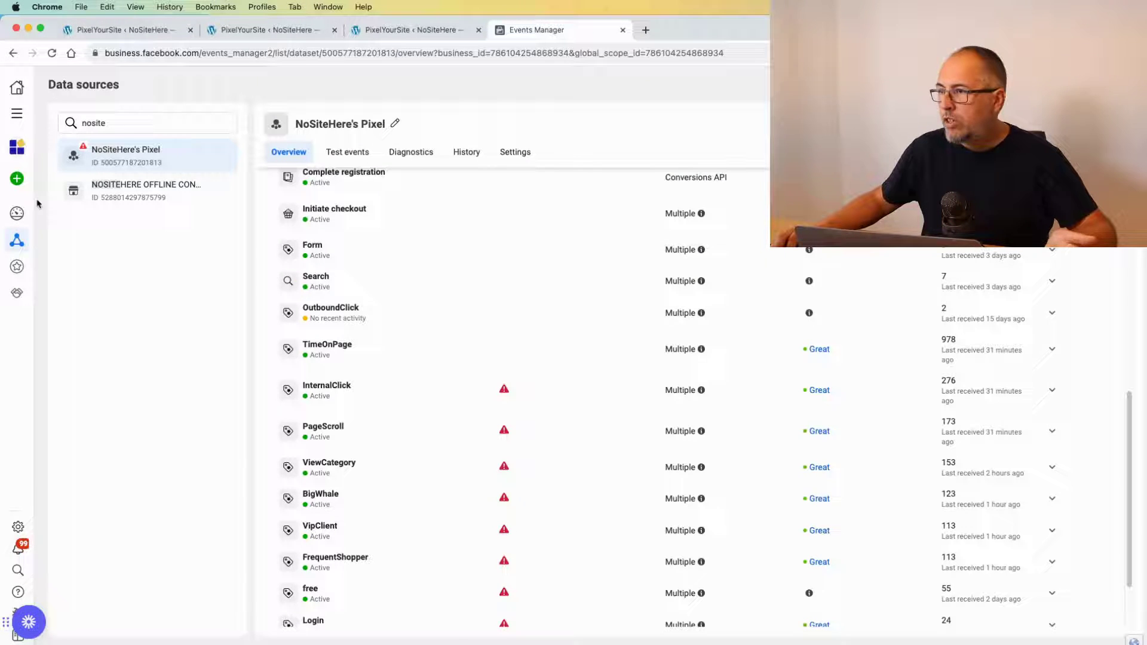
left_click(506, 395)
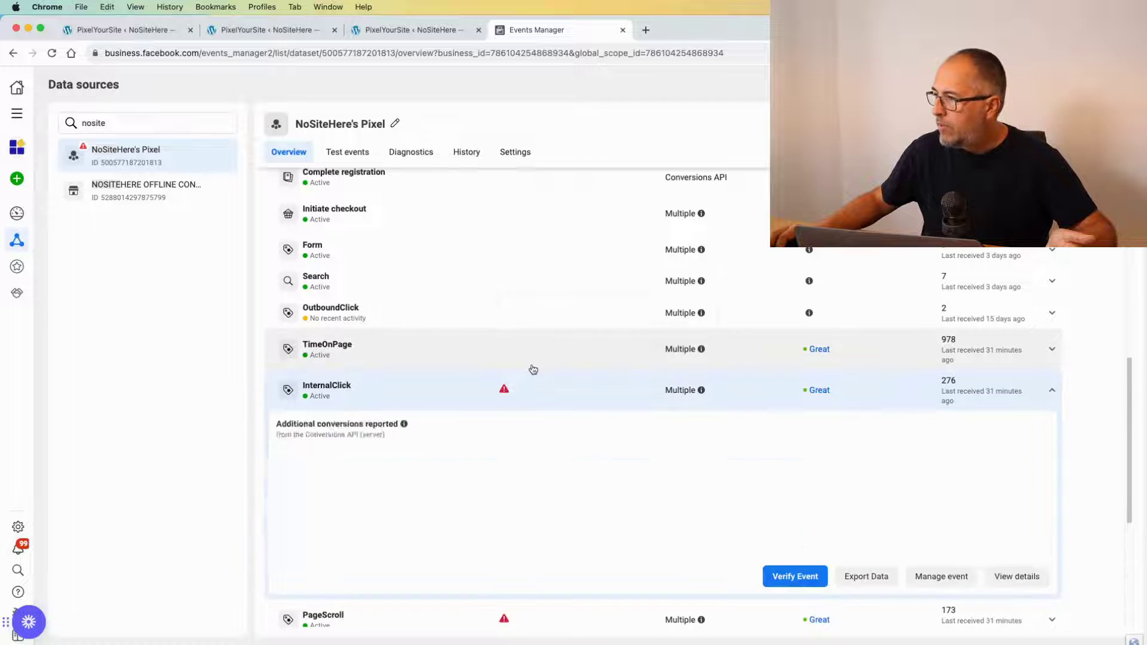
mouse_move(506, 391)
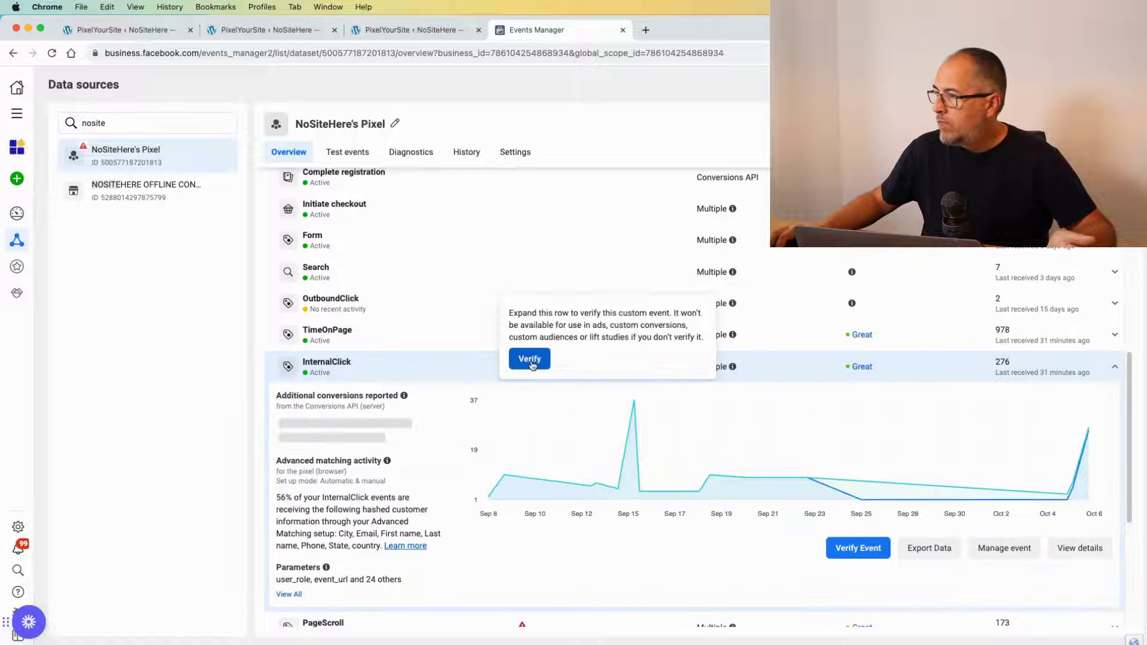
left_click(531, 361)
scroll(539, 305, "up", 10)
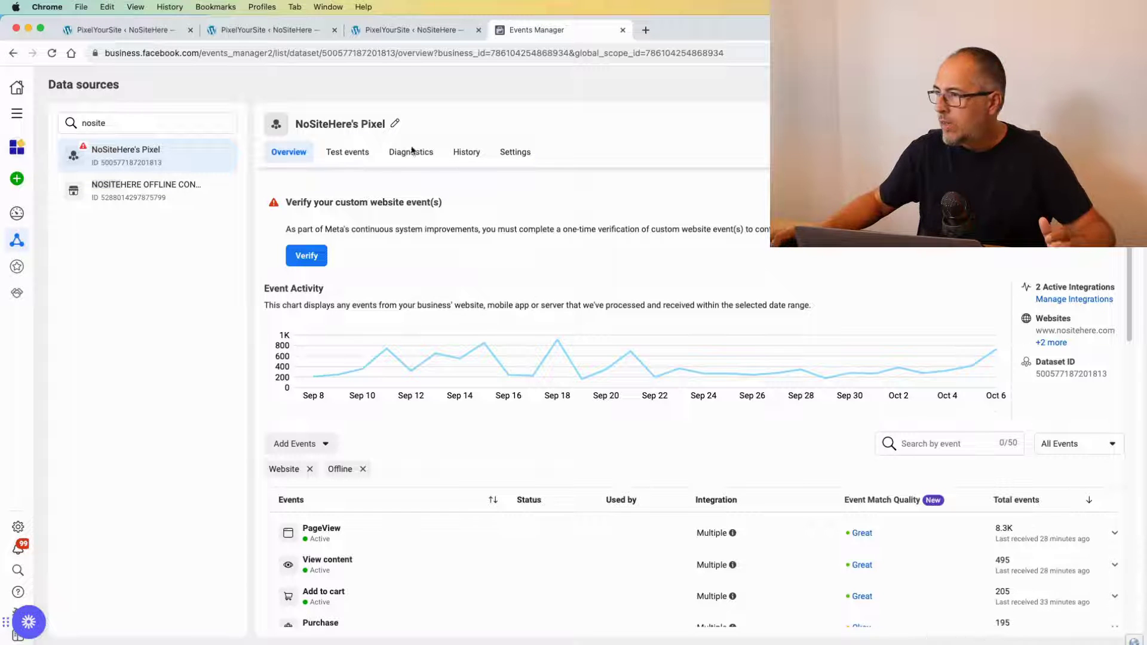
Verify the free, RemoveFromCart and Forminator_Event custom events, then close the verification list.
left_click(305, 255)
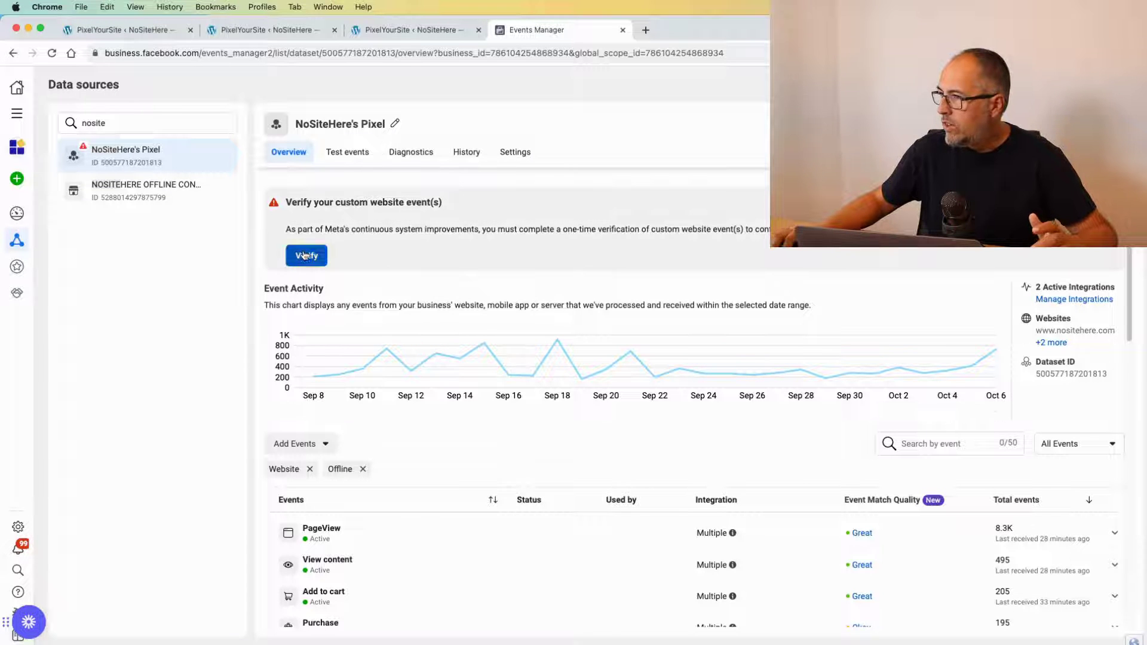
left_click(642, 172)
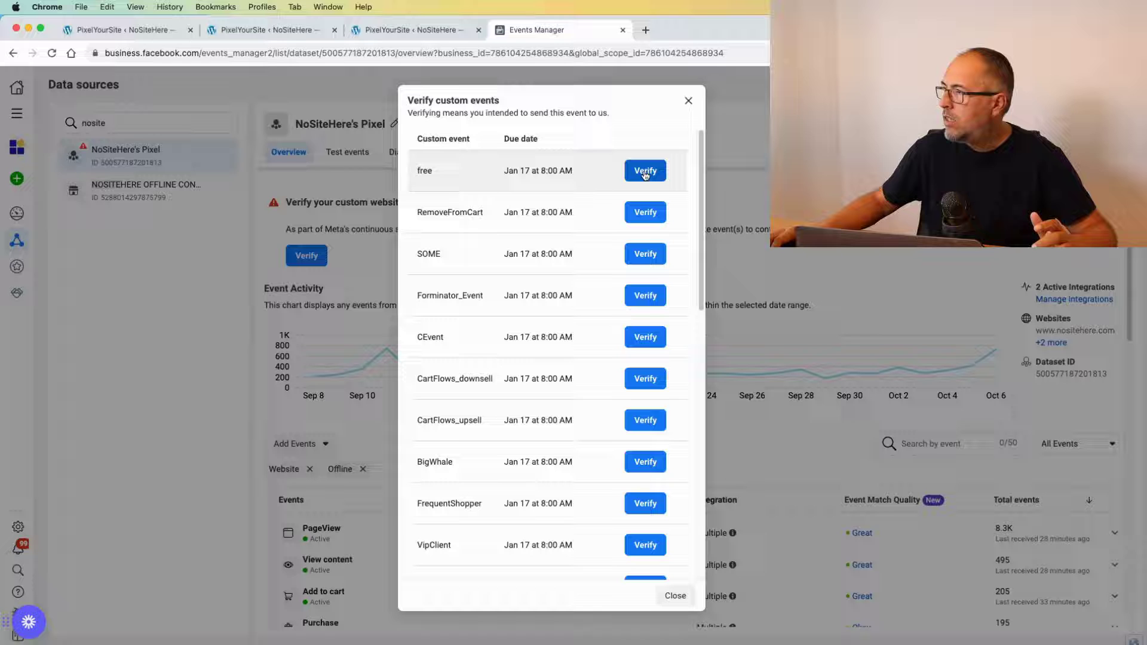
left_click(644, 173)
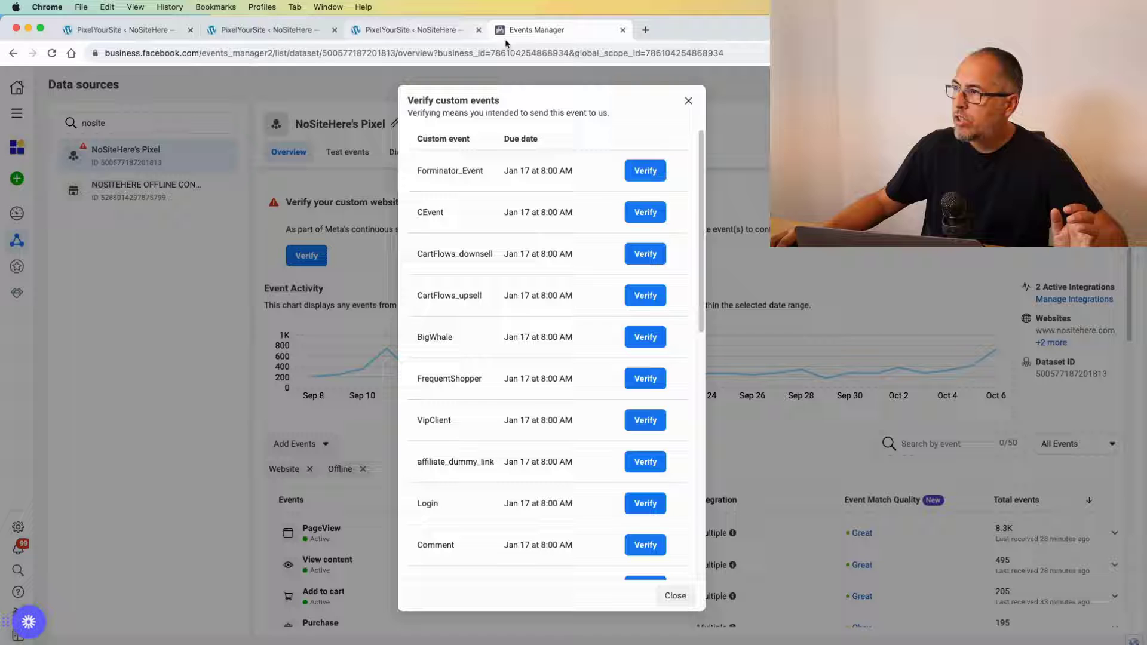
left_click(645, 171)
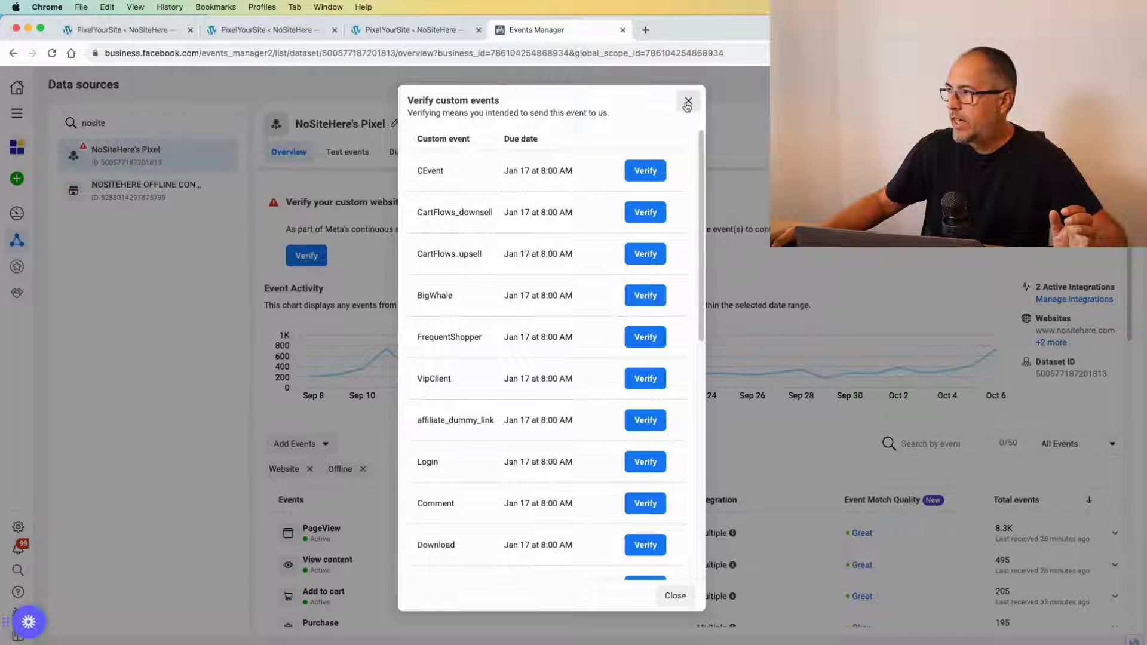
left_click(687, 101)
scroll(566, 413, "down", 6)
scroll(610, 460, "down", 5)
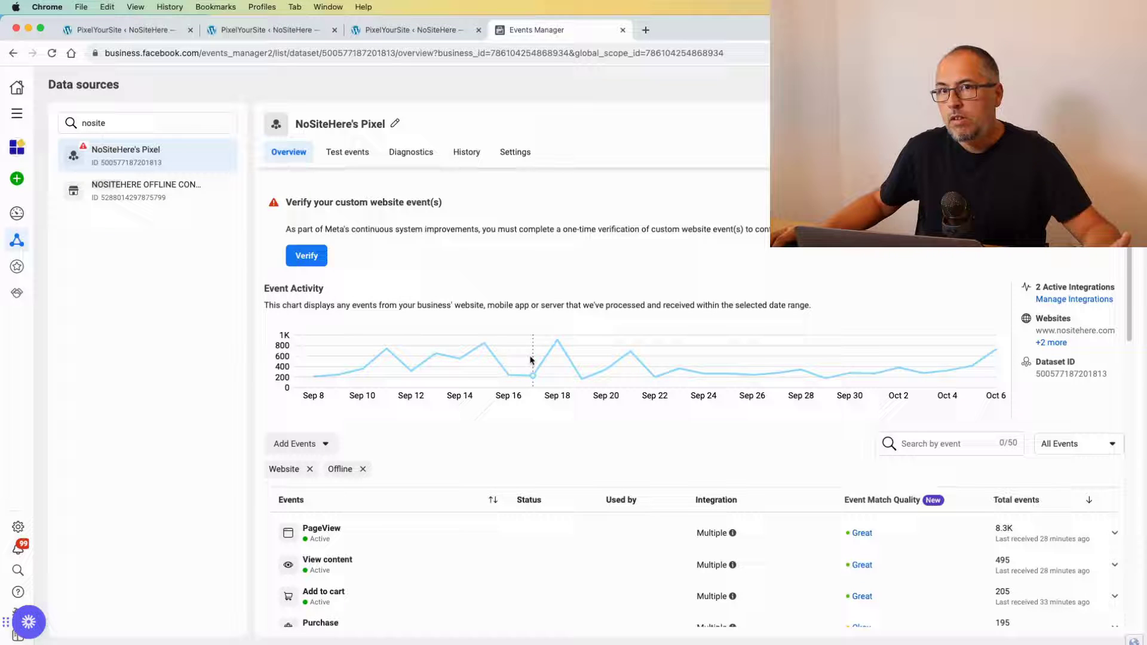
Expand the Track key actions section of the PixelYourSite dashboard to list automatic events.
left_click(154, 31)
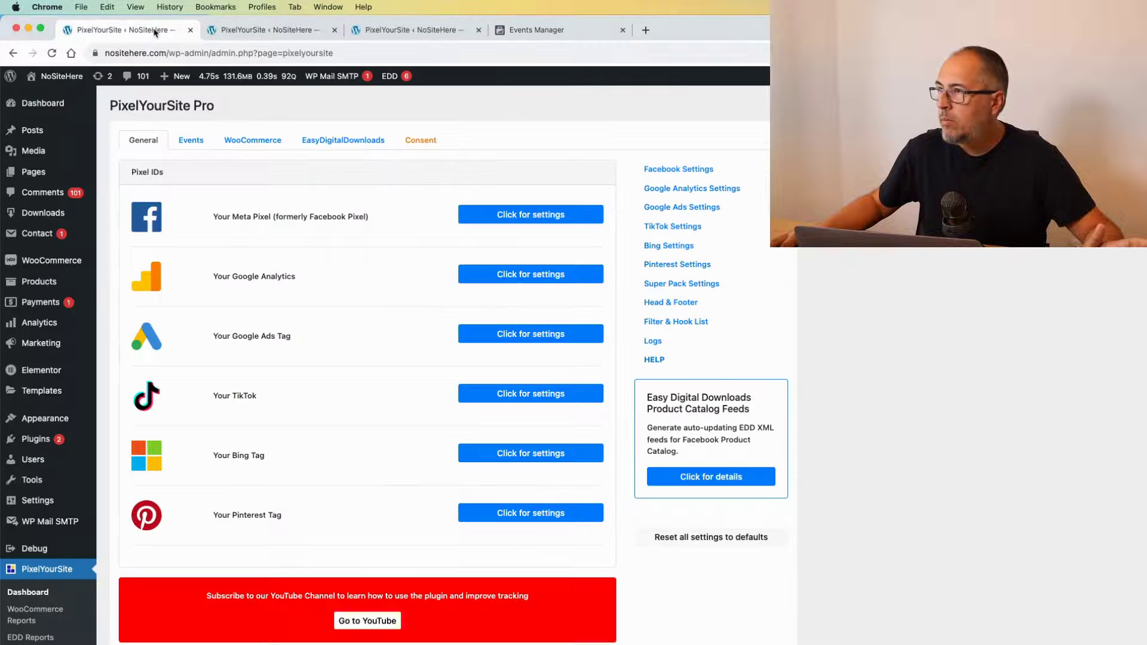
scroll(421, 323, "down", 12)
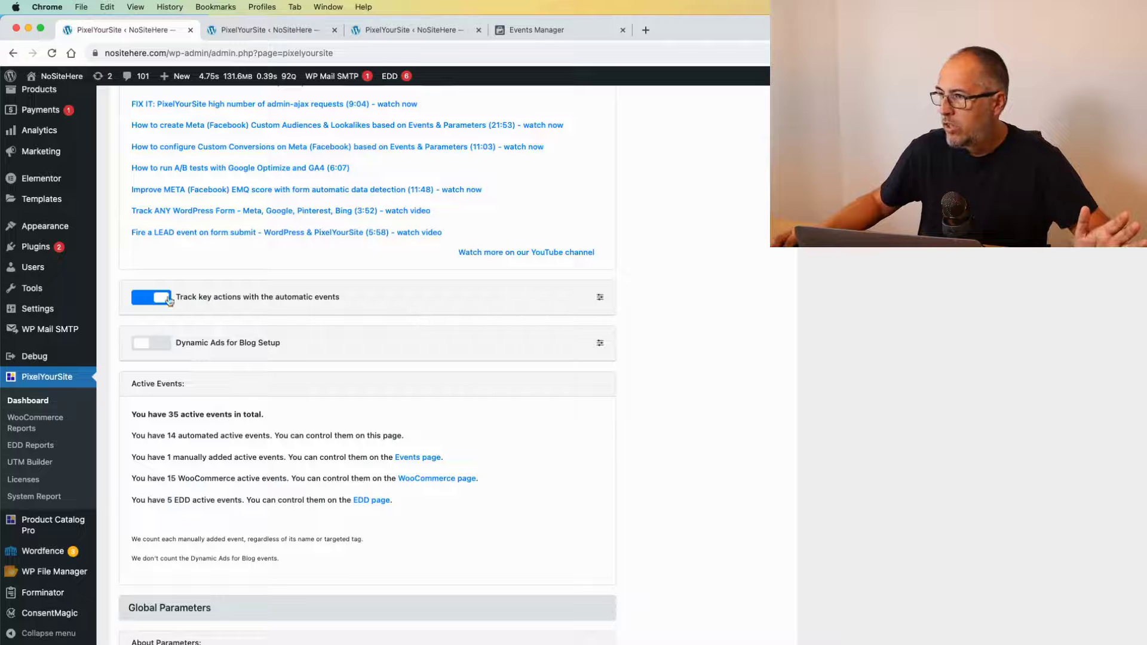
left_click(600, 299)
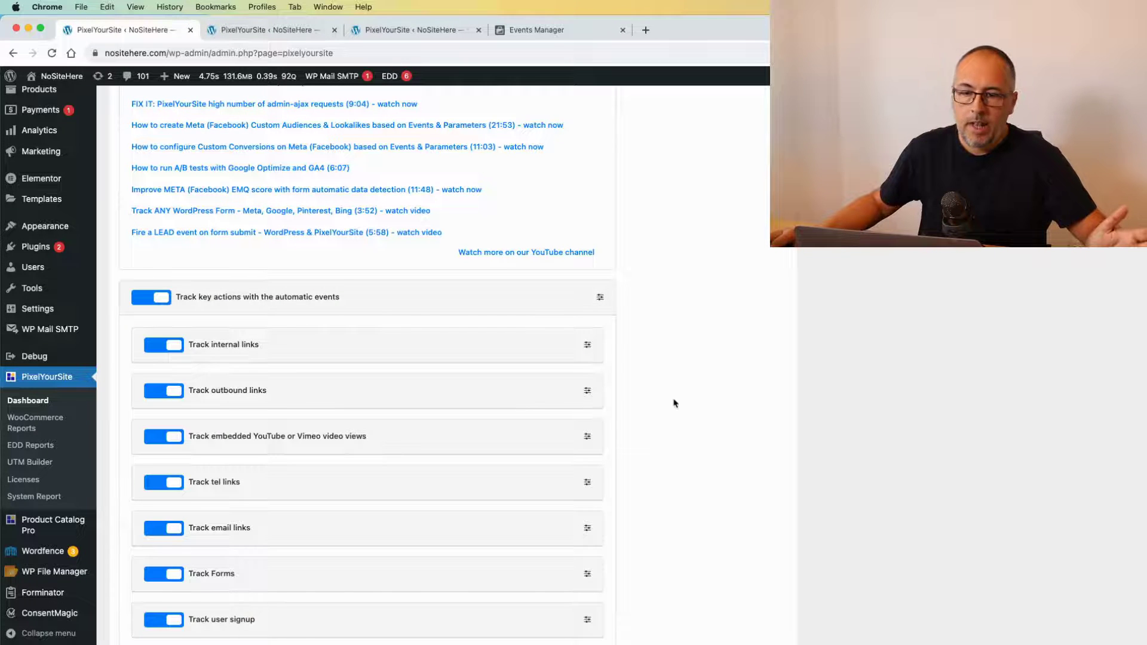
scroll(674, 422, "down", 4)
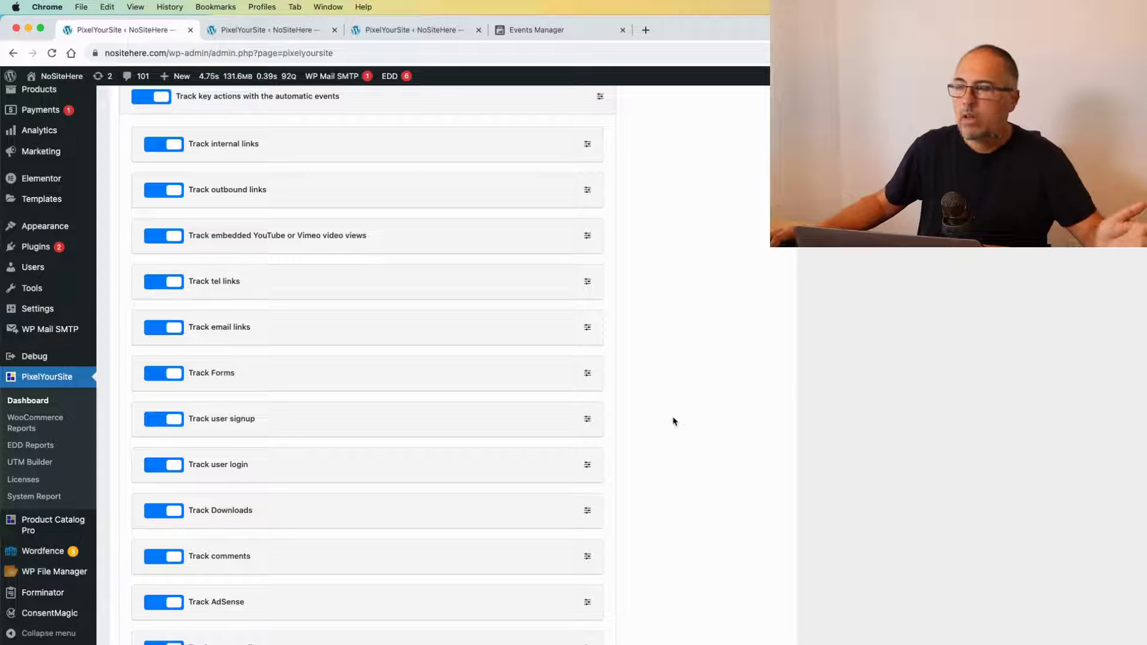
Review the Track internal links and Track page scroll settings, collapsing each afterwards.
left_click(589, 145)
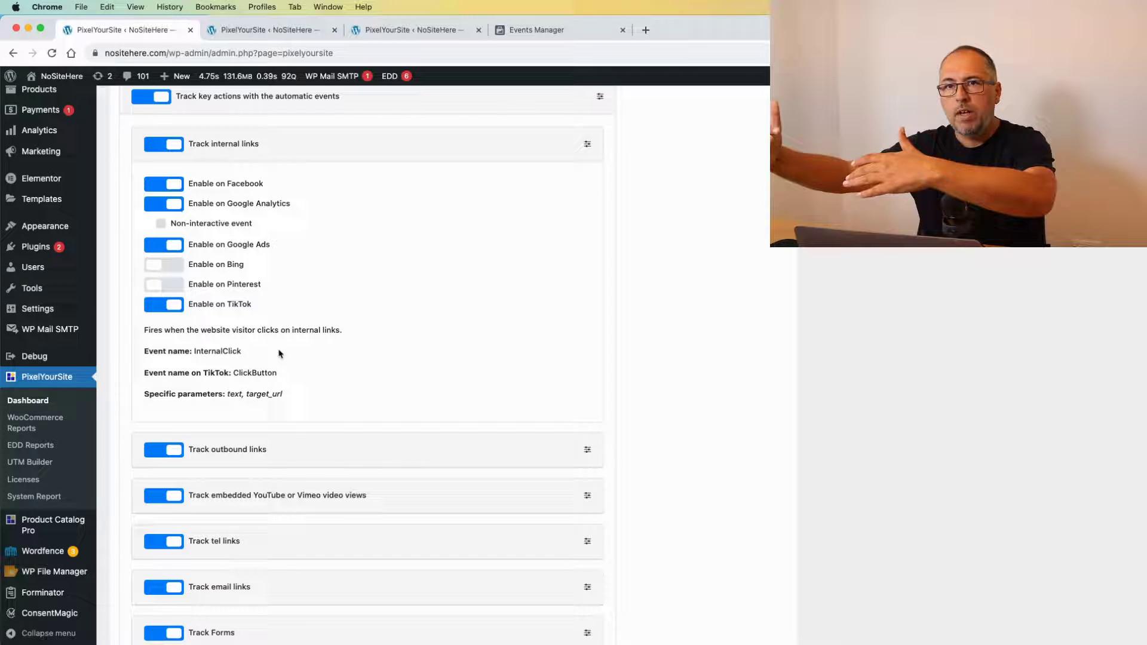
left_click(586, 146)
scroll(508, 386, "down", 5)
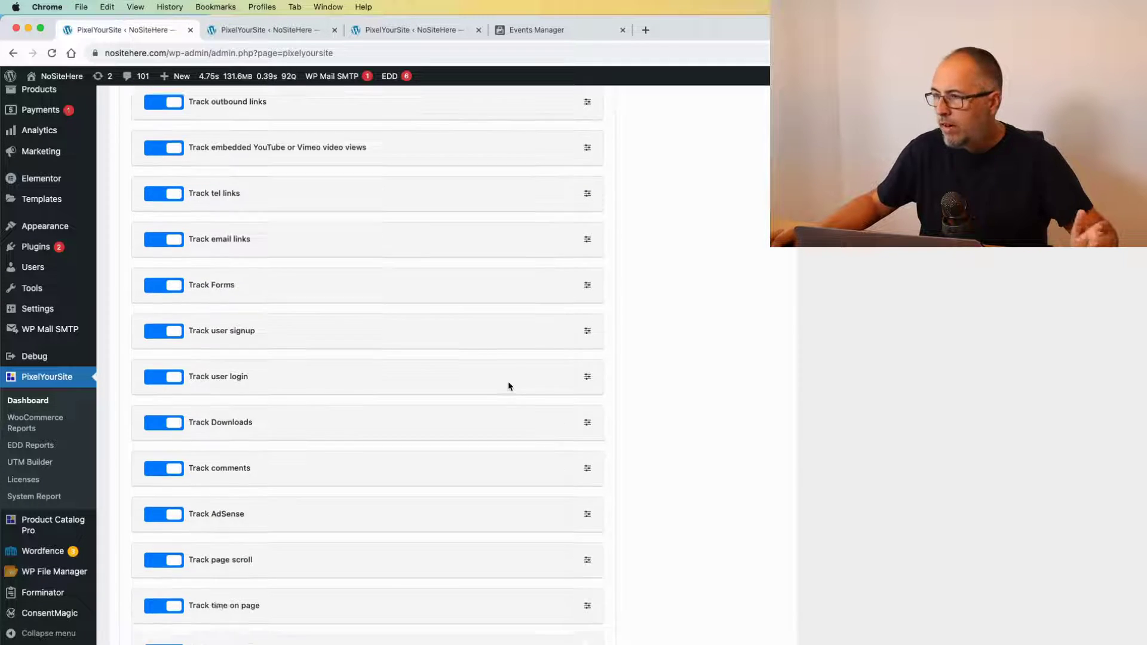
left_click(587, 435)
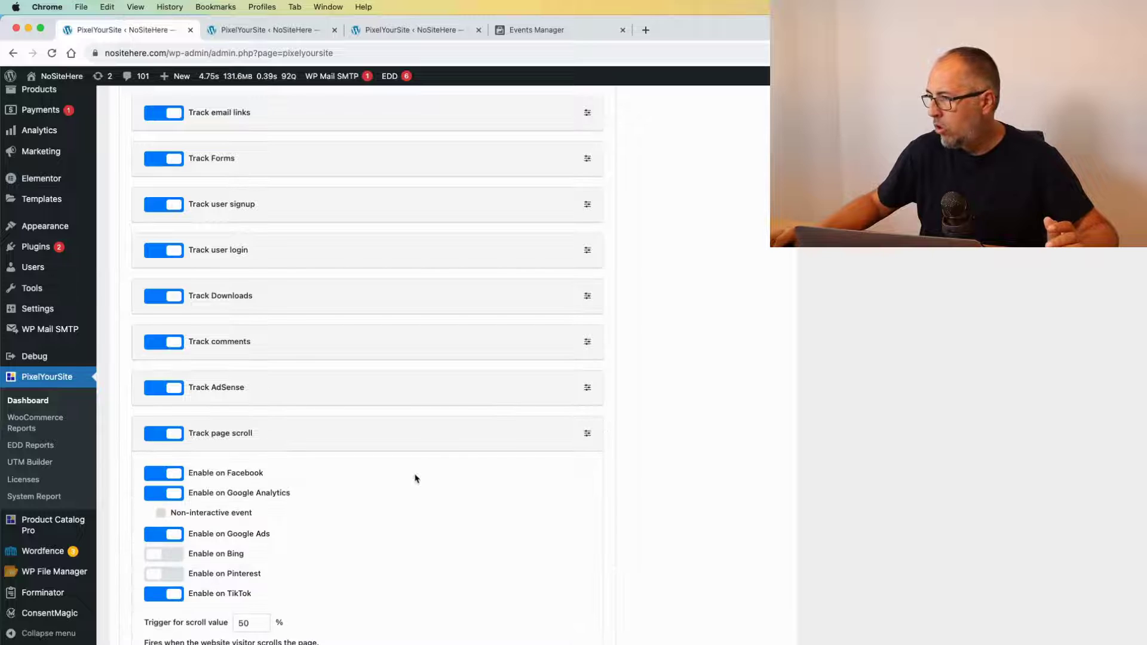
scroll(415, 478, "down", 2)
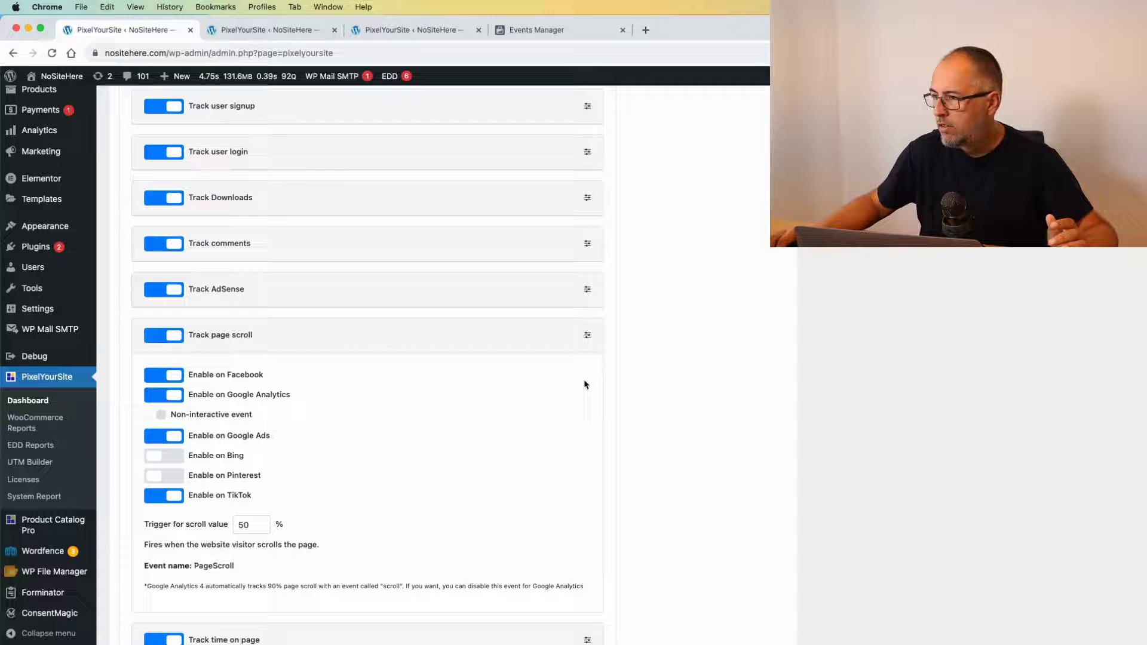
left_click(589, 339)
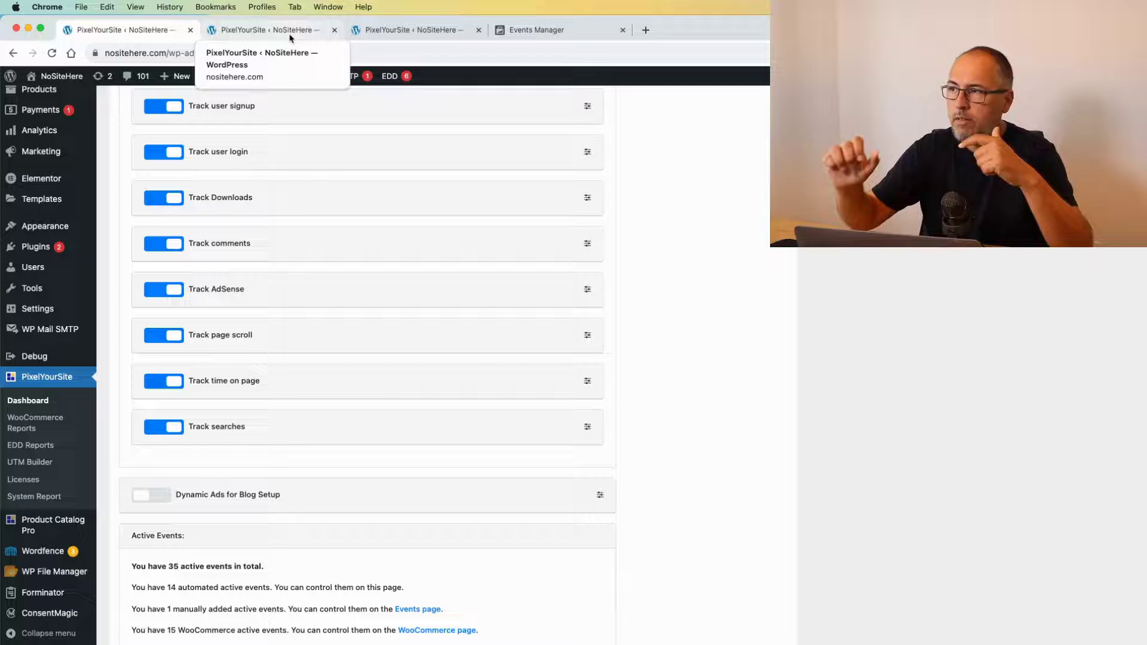
Return to the Meta pixel overview listing PageView, View content and Add to cart activity.
left_click(553, 37)
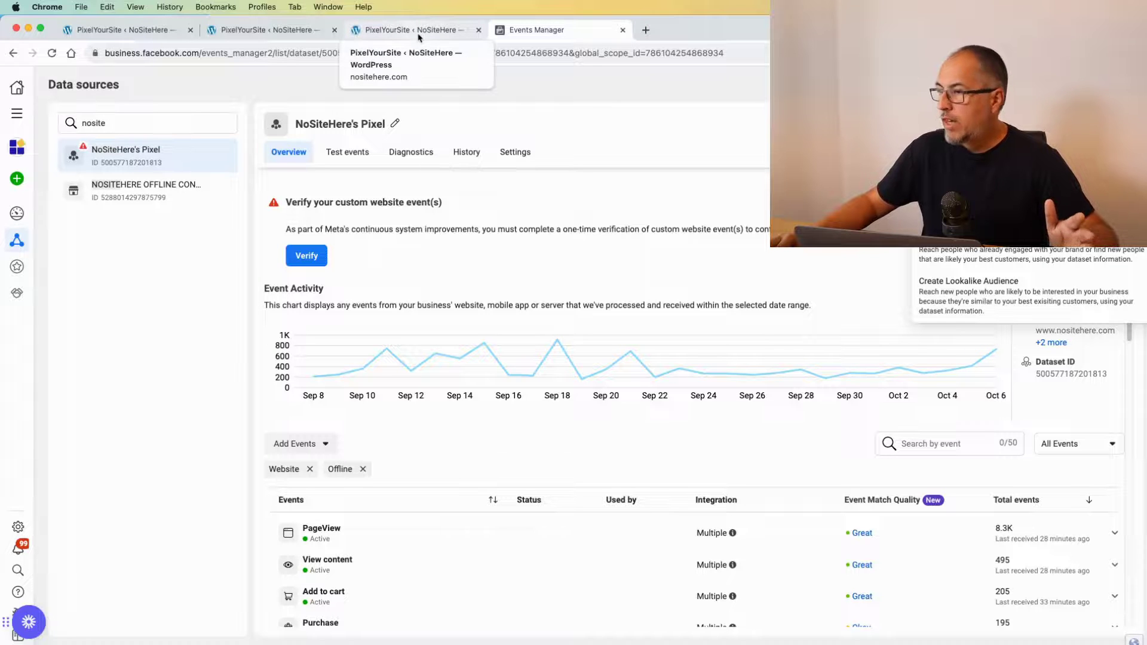
mouse_move(16, 233)
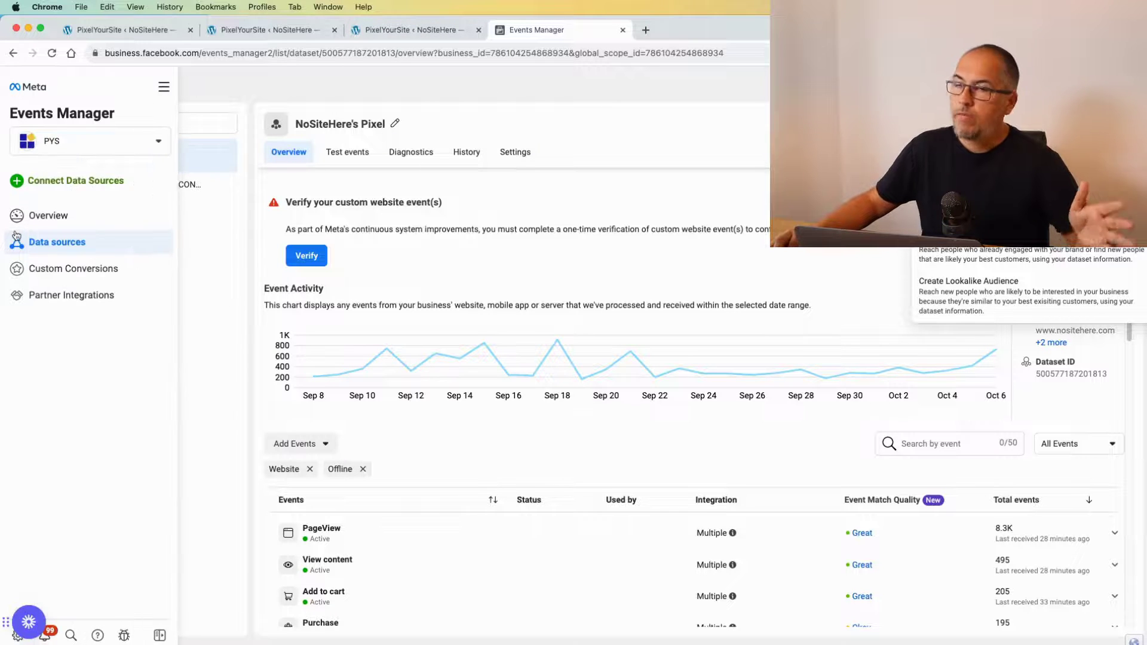